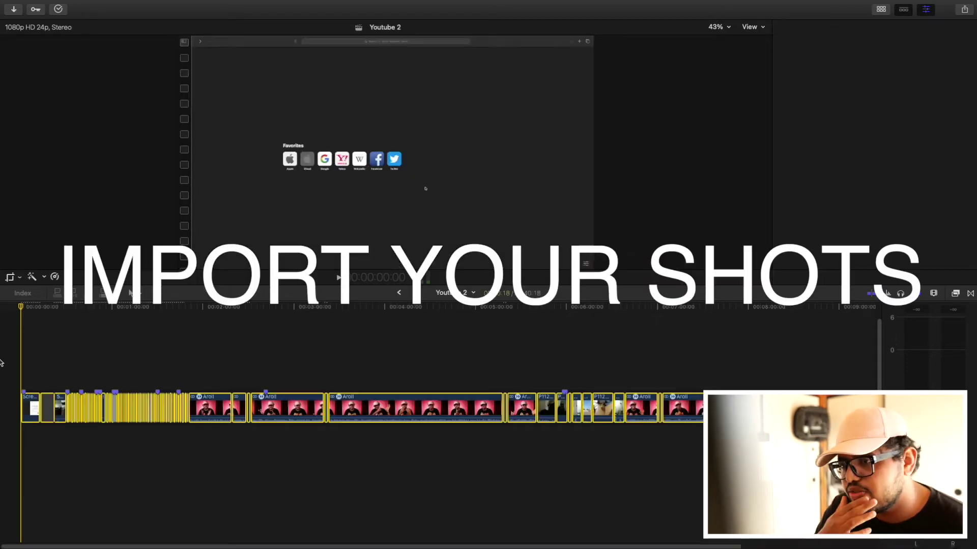
Step: Select every clip in the timeline and look closely at the short b-roll shots around the one-minute mark
key(super+a)
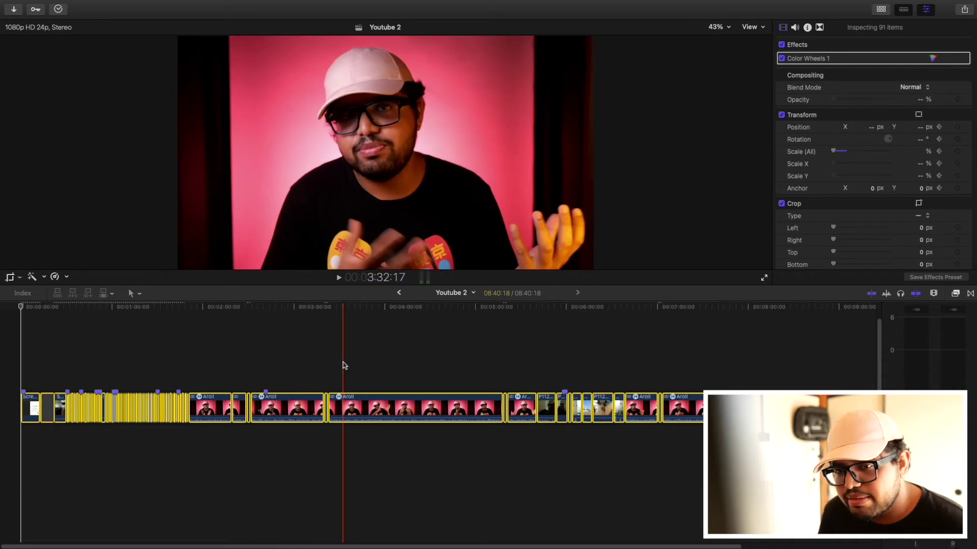
key(z)
click(106, 365)
click(106, 365)
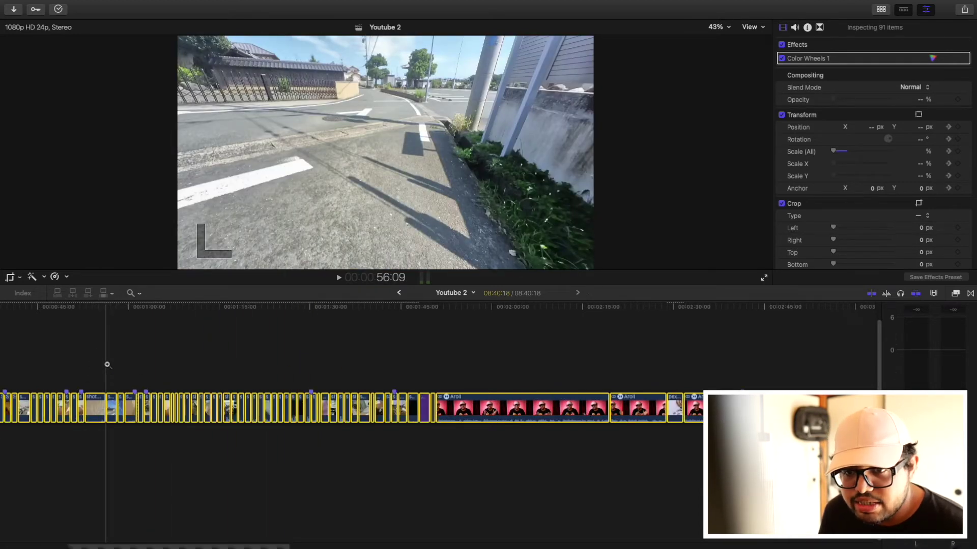
click(107, 365)
key(a)
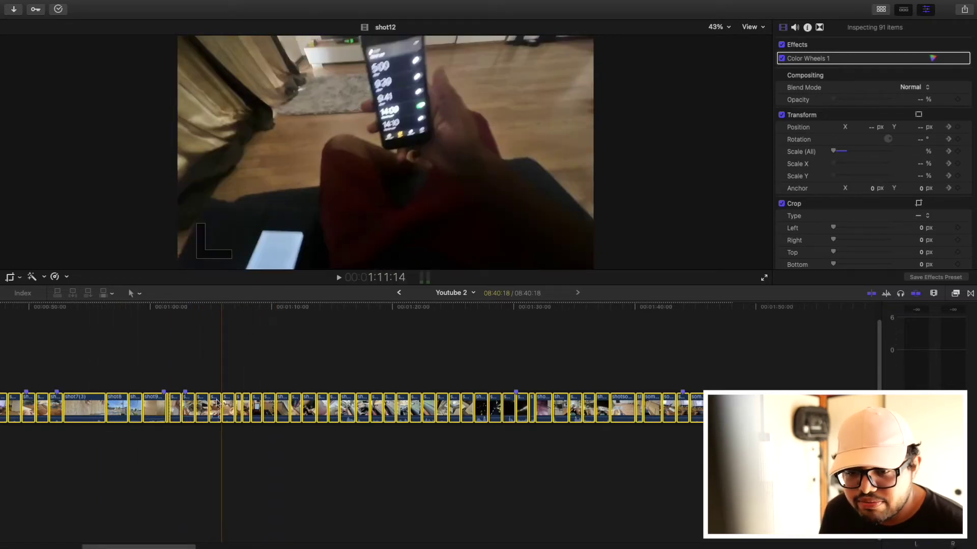
Step: Inspect the start and end cuts of the shot5 clip and the frames between them
mouse_move(129, 547)
scroll(102, 505, left, 5)
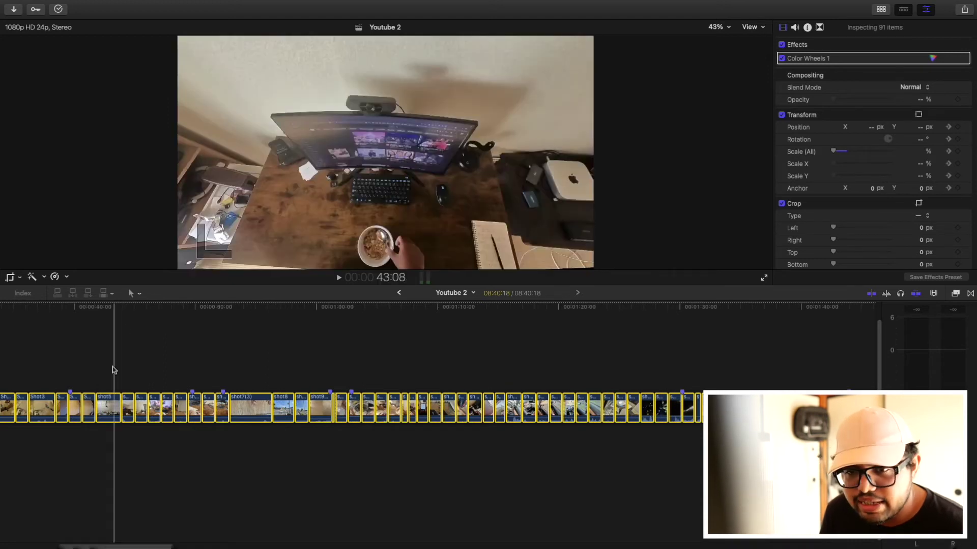
click(96, 377)
click(105, 407)
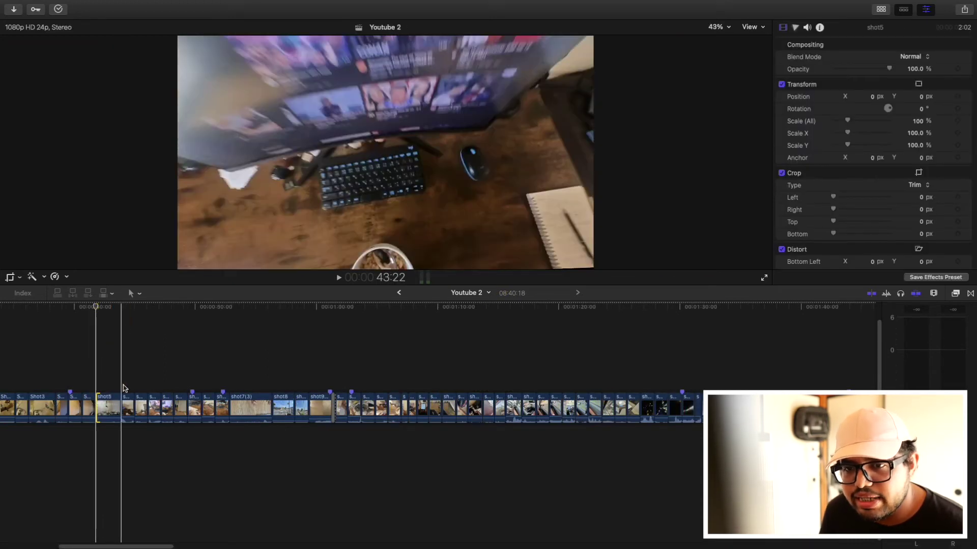
click(119, 407)
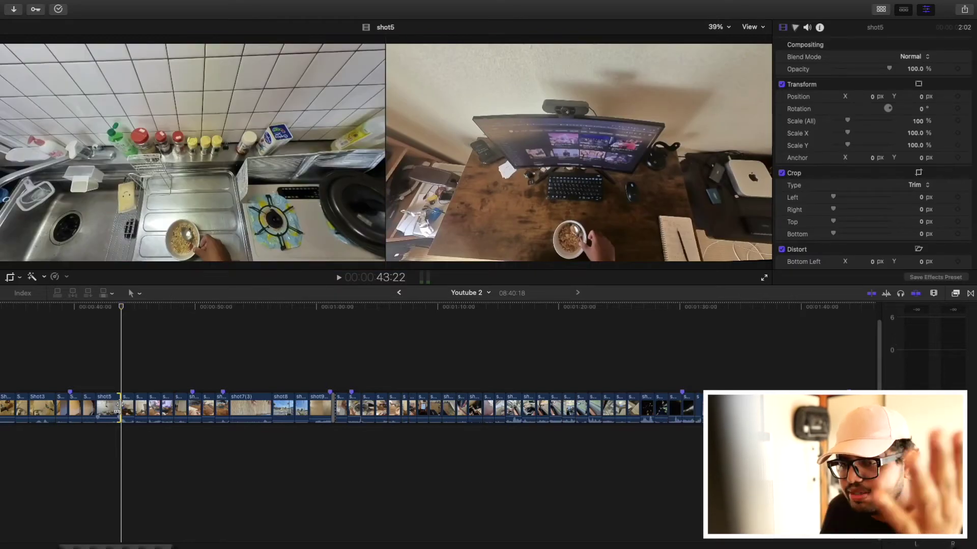
click(114, 386)
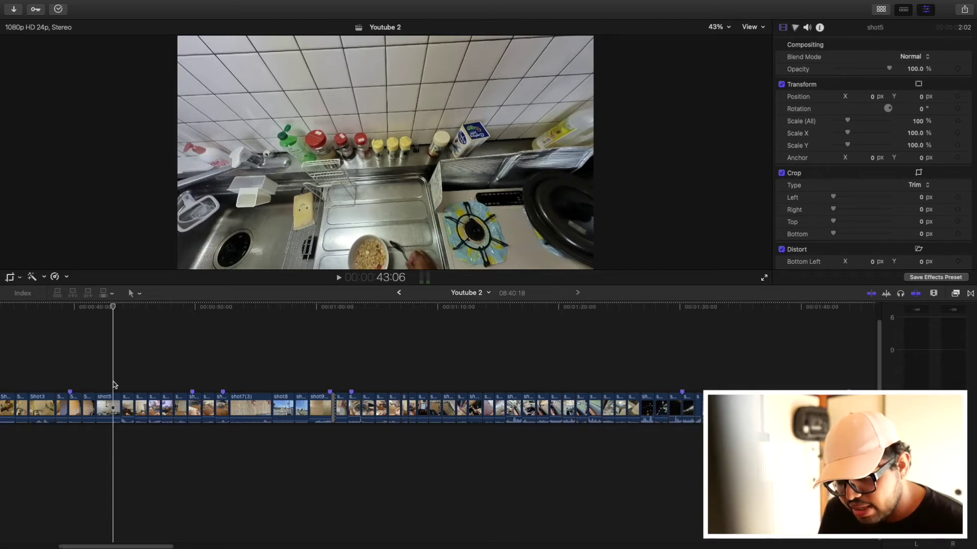
Step: Survey the sound-effect and music clips attached beneath the whole timeline, from the talking-head sections back to the opening
key(shift+z)
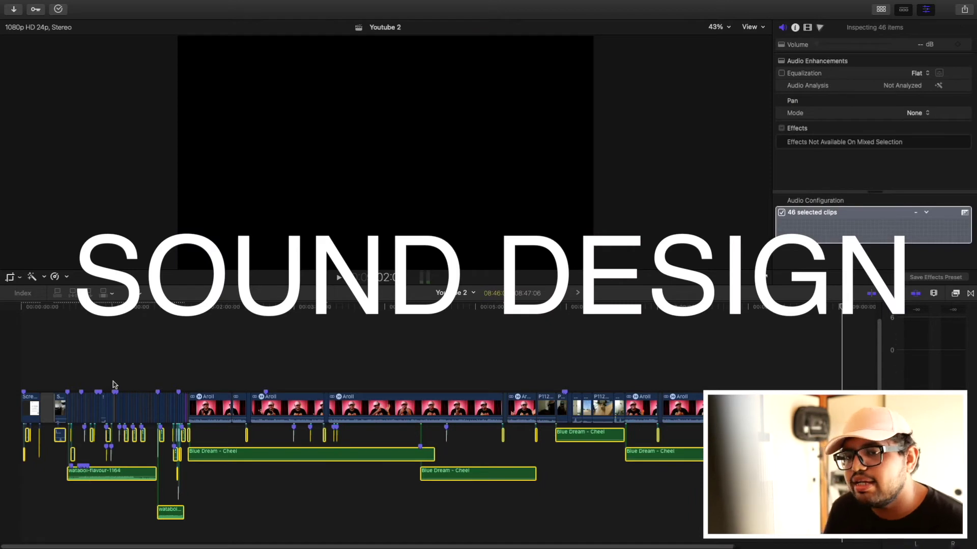
key(s)
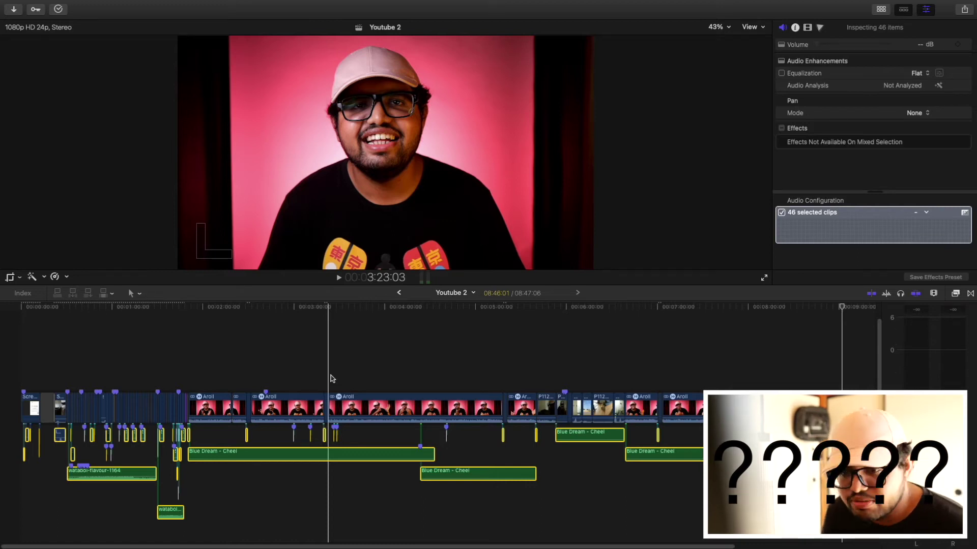
key(z)
key(super+equal)
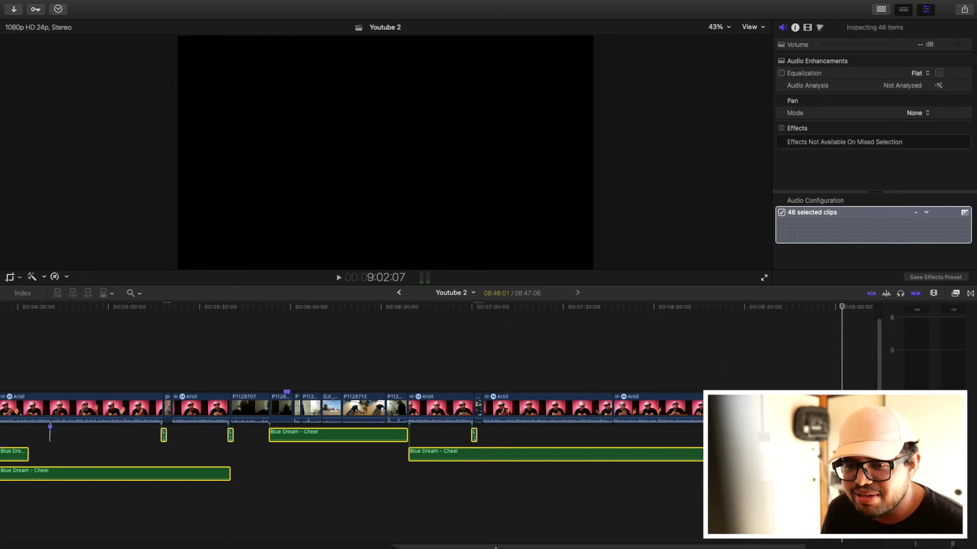
drag(496, 546, 110, 518)
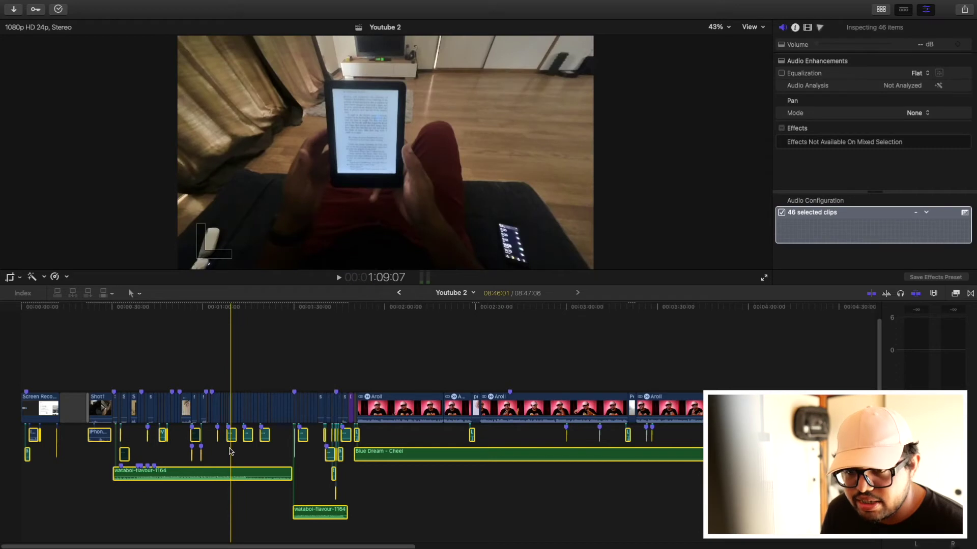
Step: Examine the sound effects under the b-roll montage and scrub from the start of the first wataboi-flavour-1164 music clip to about 46 seconds
key(super+equal)
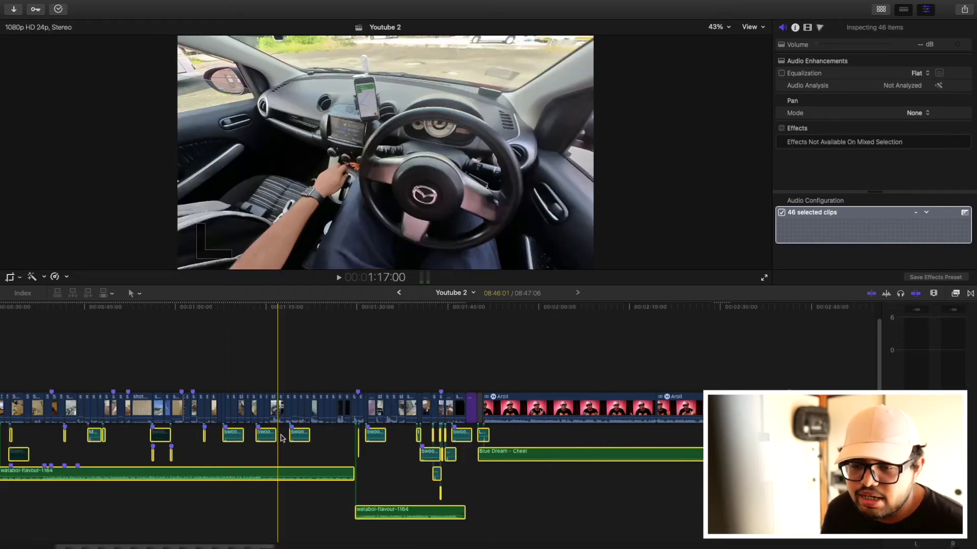
mouse_move(249, 545)
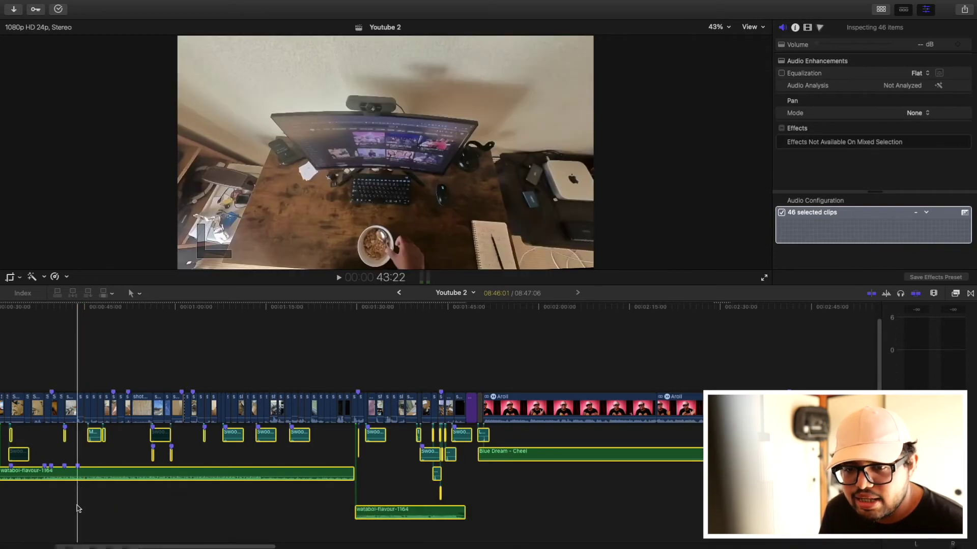
scroll(79, 518, down, 1)
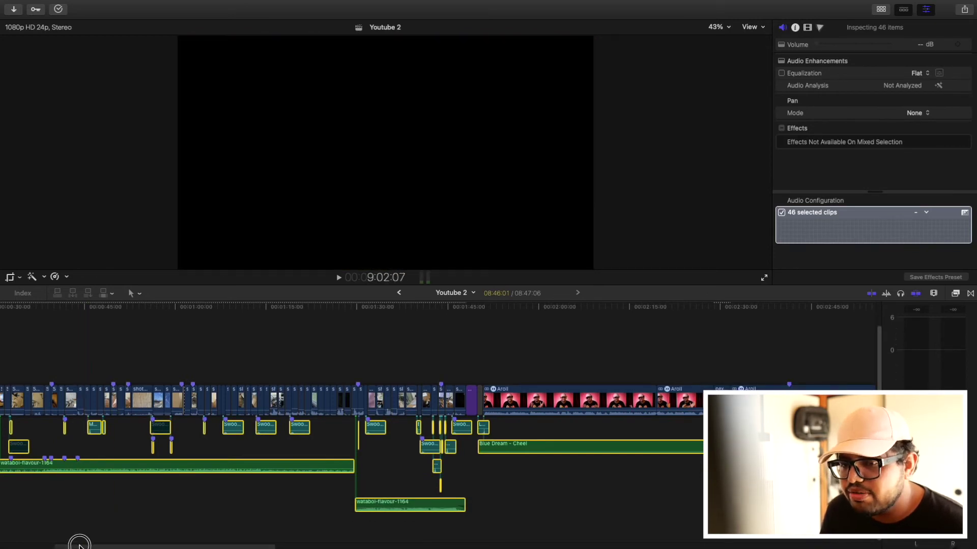
drag(78, 544, 23, 544)
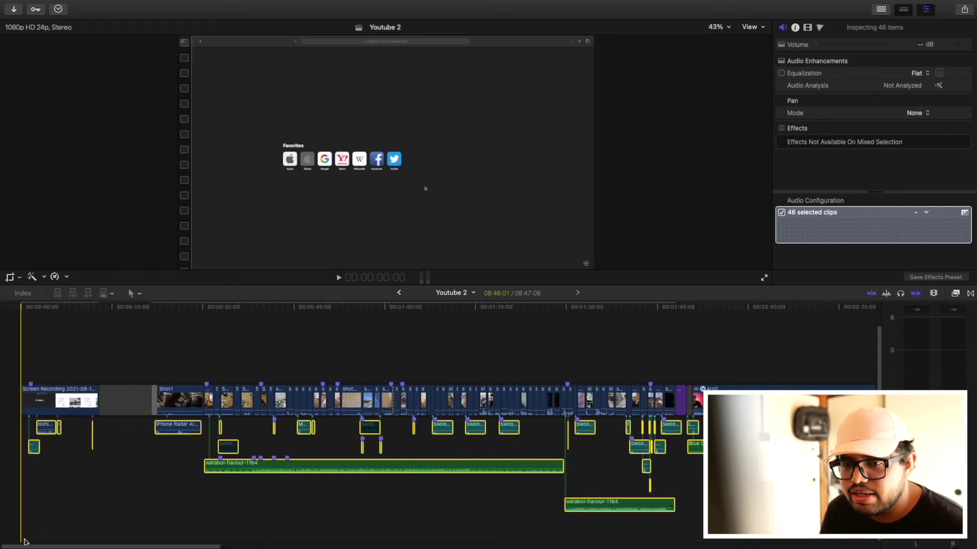
click(206, 362)
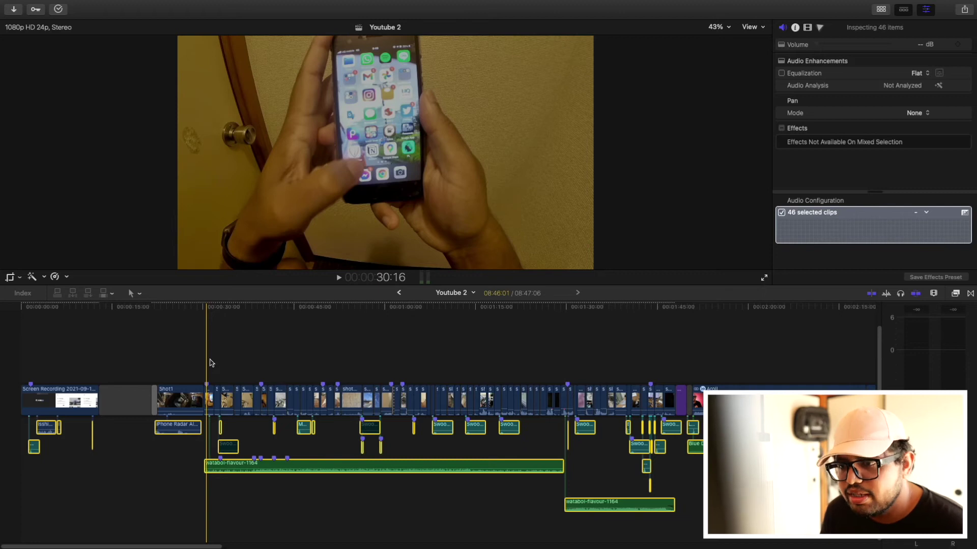
drag(210, 363, 300, 375)
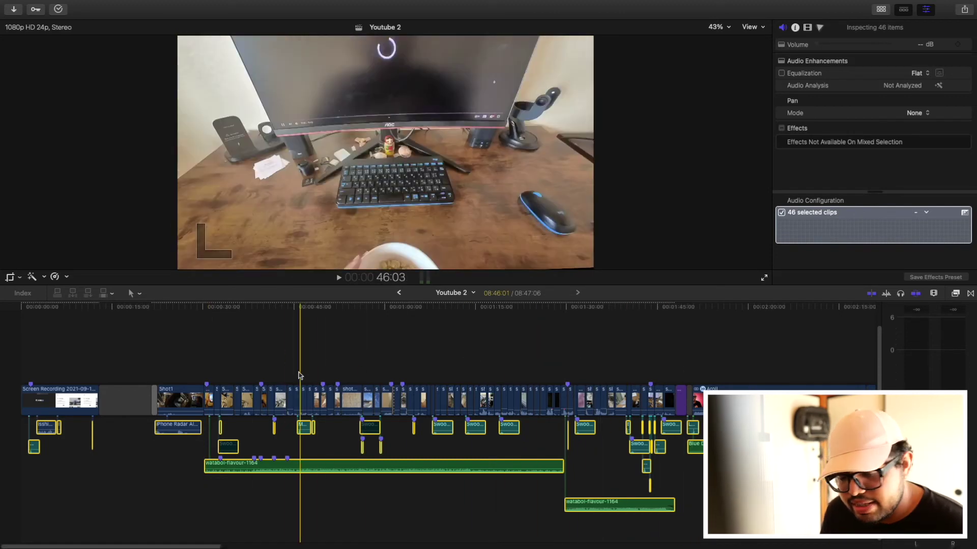
key(shift+z)
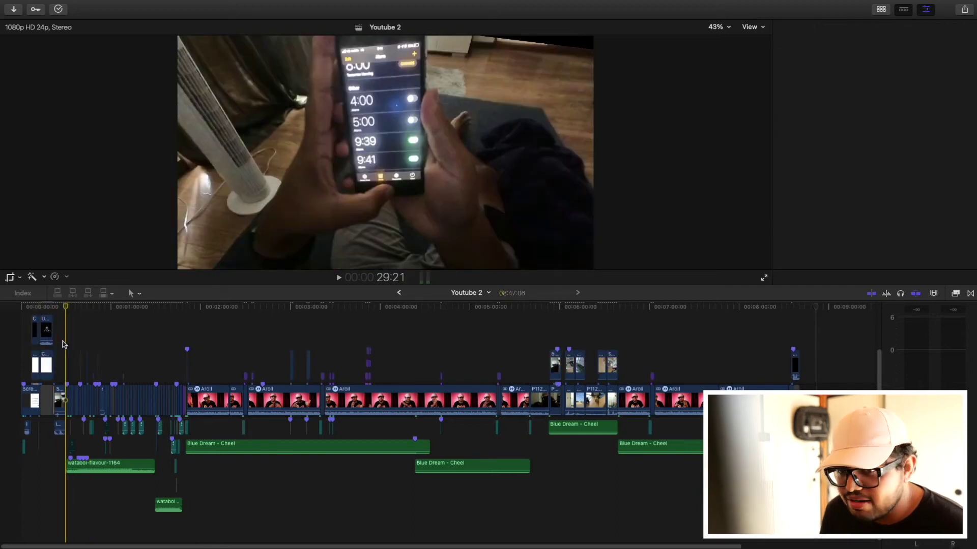
Step: Enlarge the timeline around the end of Shot1 and scrub back to 00:28:02 to review the phone footage
click(64, 346)
key(z)
click(62, 341)
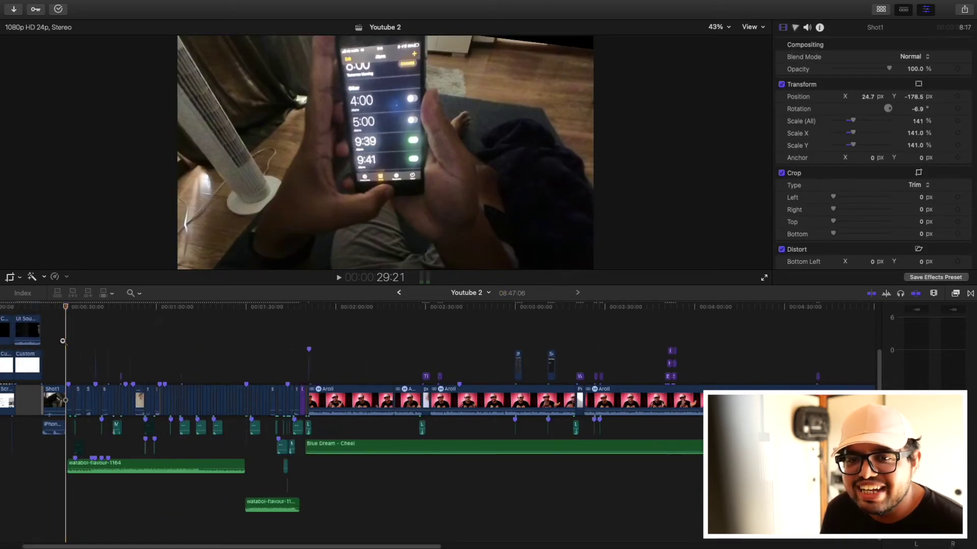
click(62, 341)
mouse_move(63, 321)
mouse_down()
mouse_move(124, 326)
mouse_move(56, 326)
mouse_up()
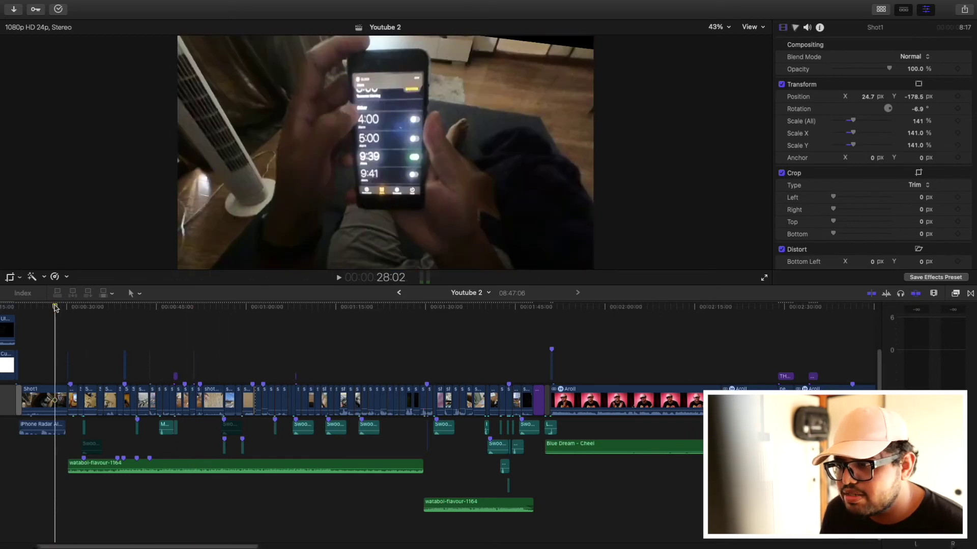
Step: Review the THE IDEA titles around 2:28 and 2:34 and the Setup, Middle and End titles near 3:52
click(189, 333)
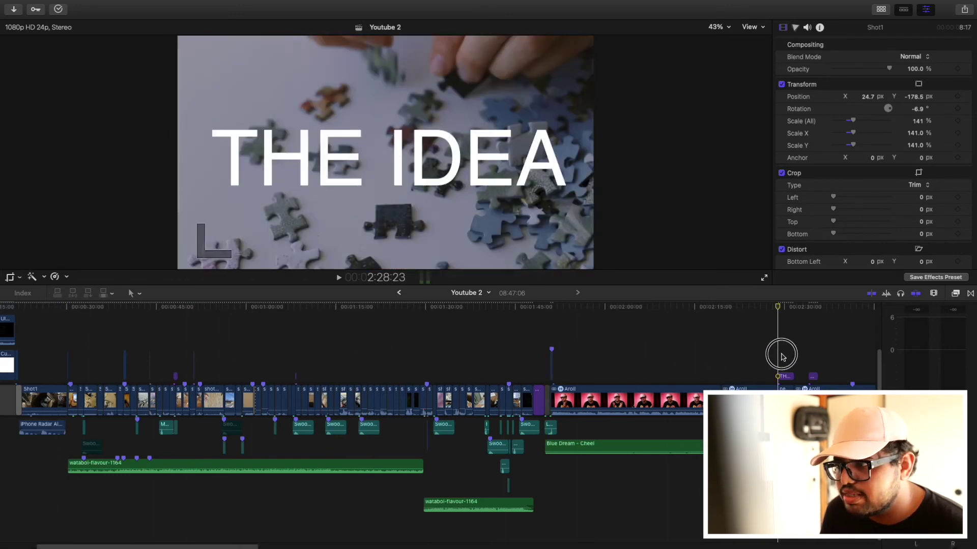
click(792, 355)
click(807, 350)
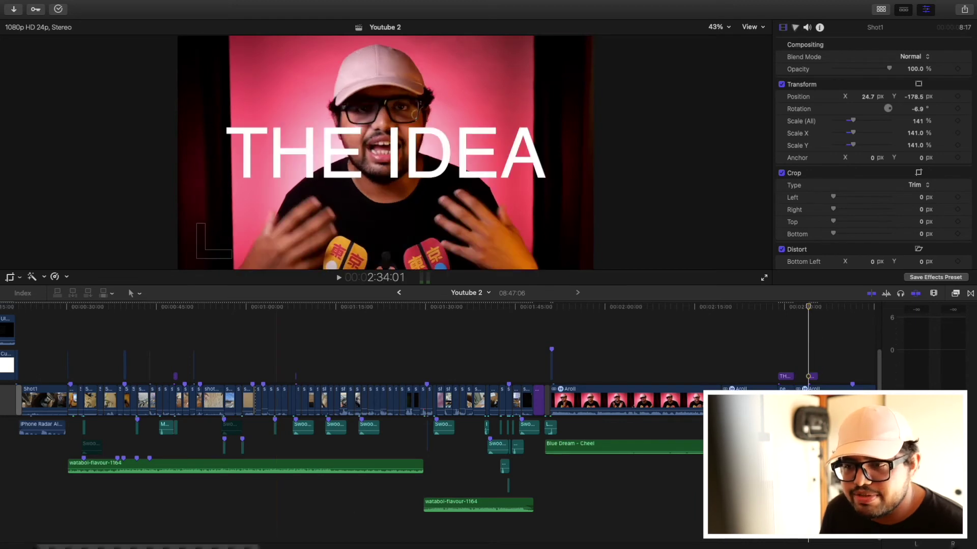
drag(217, 544, 388, 544)
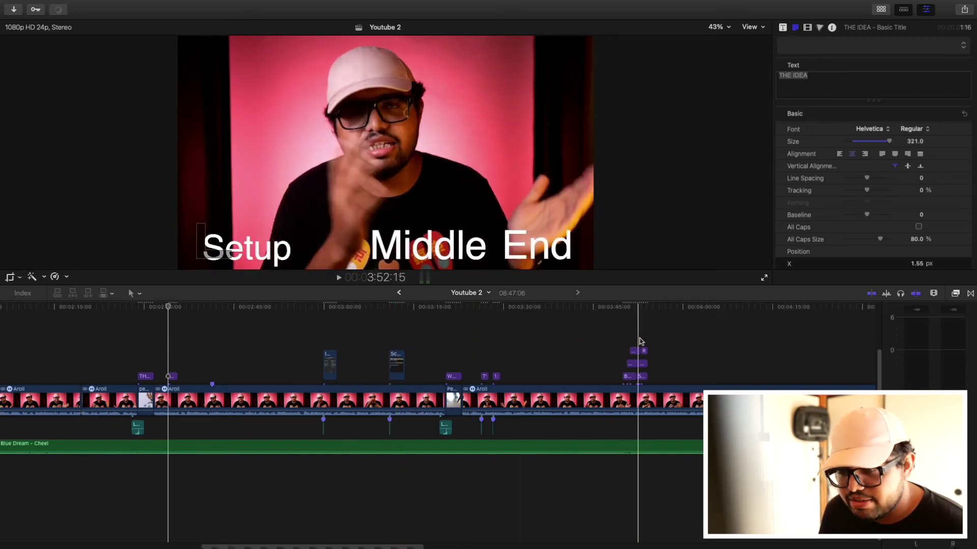
key(shift+z)
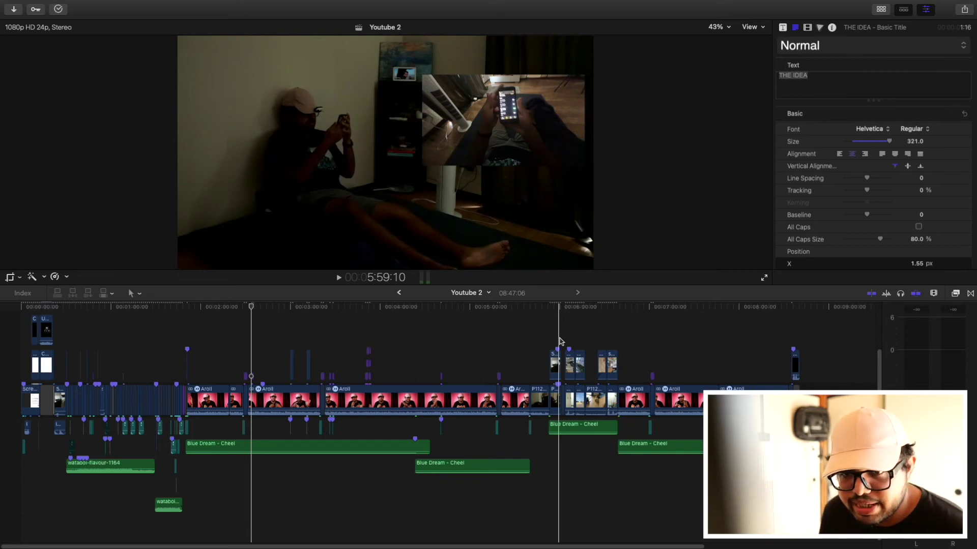
Step: Examine the custom overlays stacked above the opening screen recording, and return to the full timeline overview
key(z)
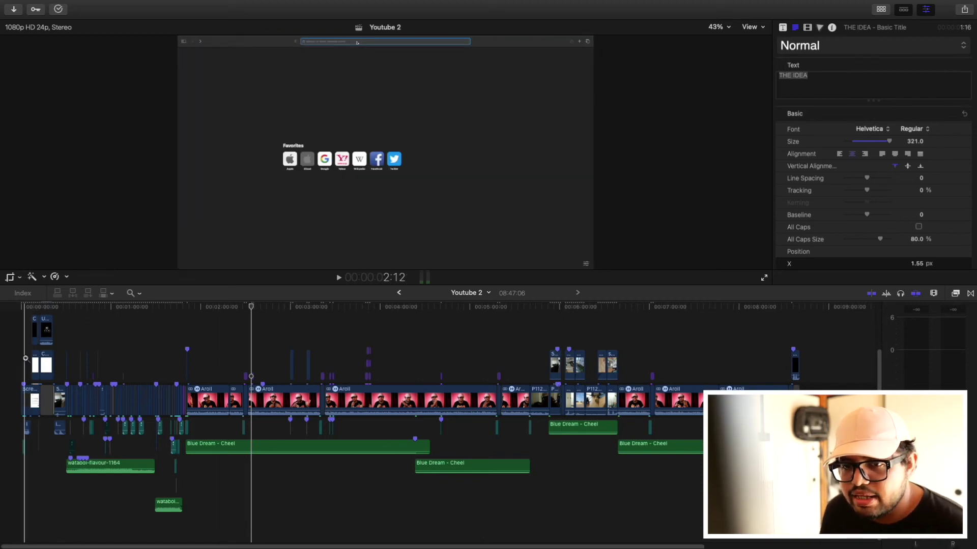
click(25, 358)
click(26, 359)
key(a)
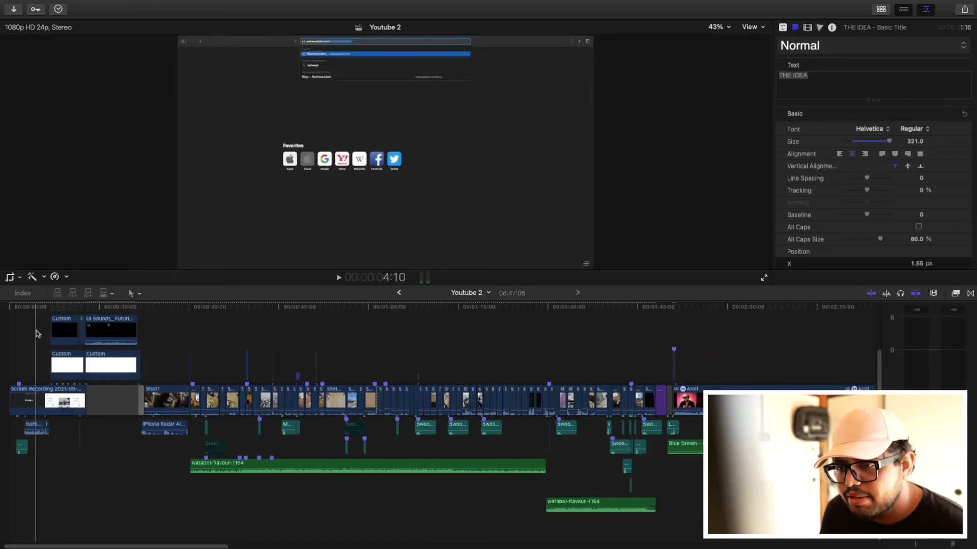
key(super+minus)
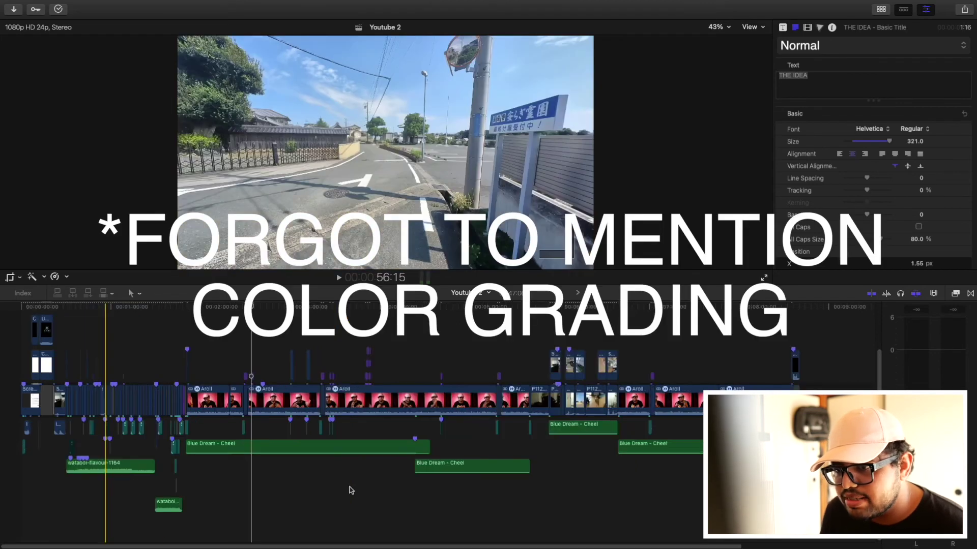